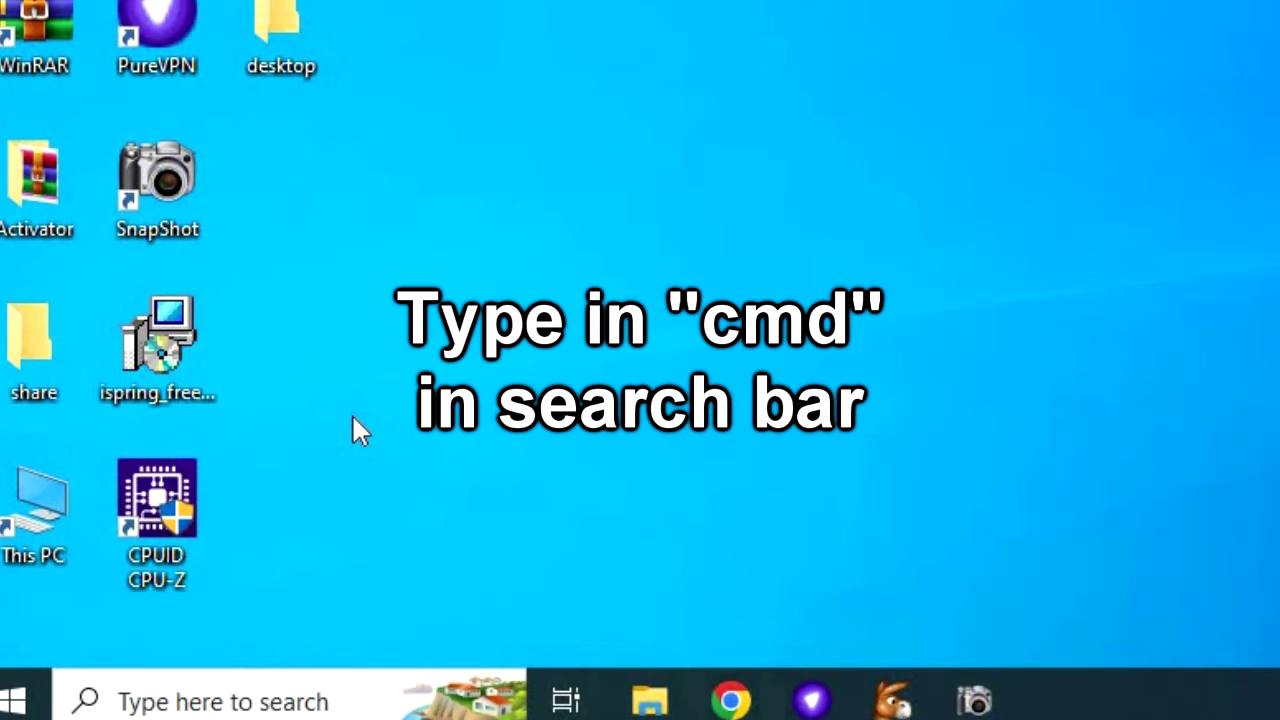
Step: Search Windows for cmd and open Command Prompt as administrator
{"action": "key", "text": "super"}
{"action": "type", "text": "cmd"}
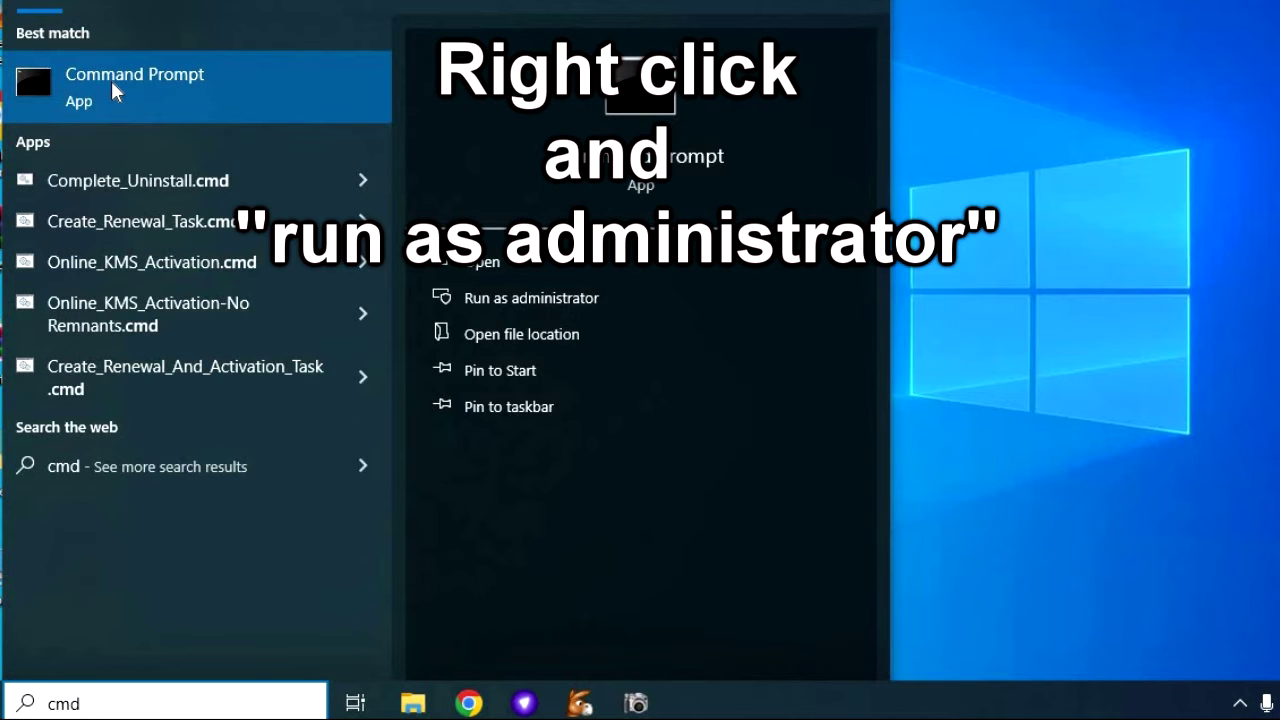
{"action": "right_click", "coordinate": [111, 81]}
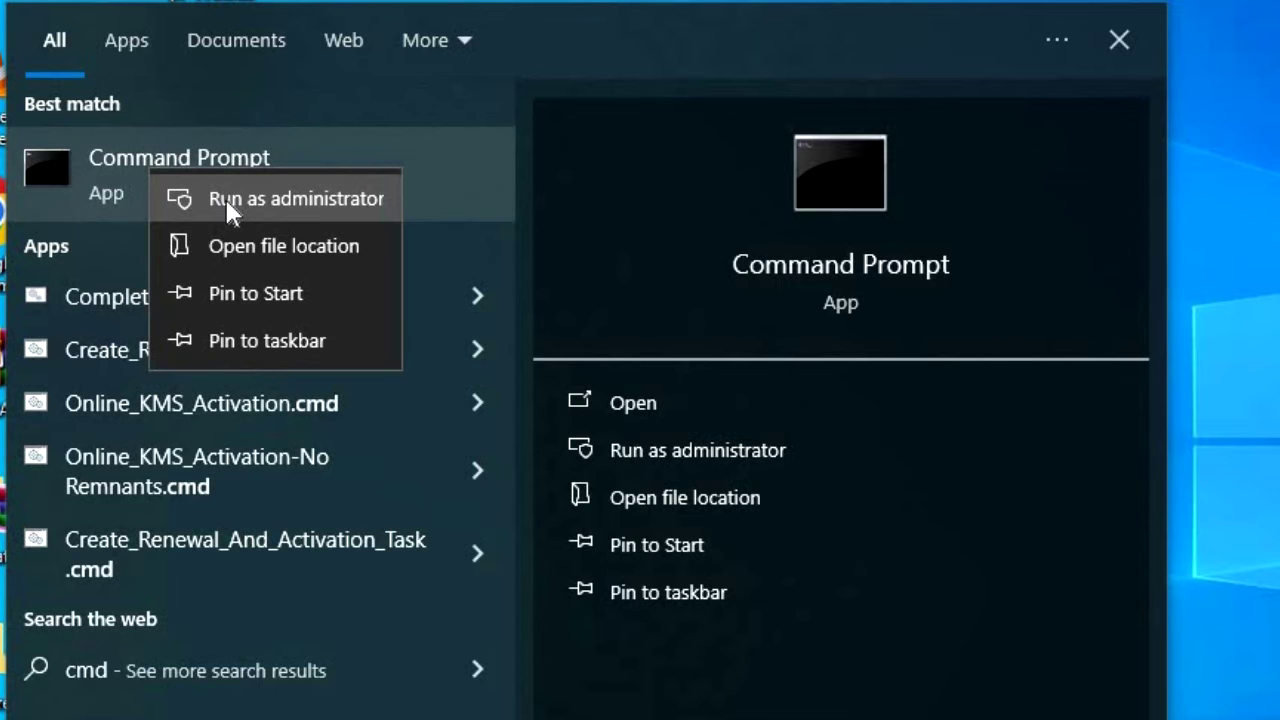
{"action": "left_click", "coordinate": [228, 205]}
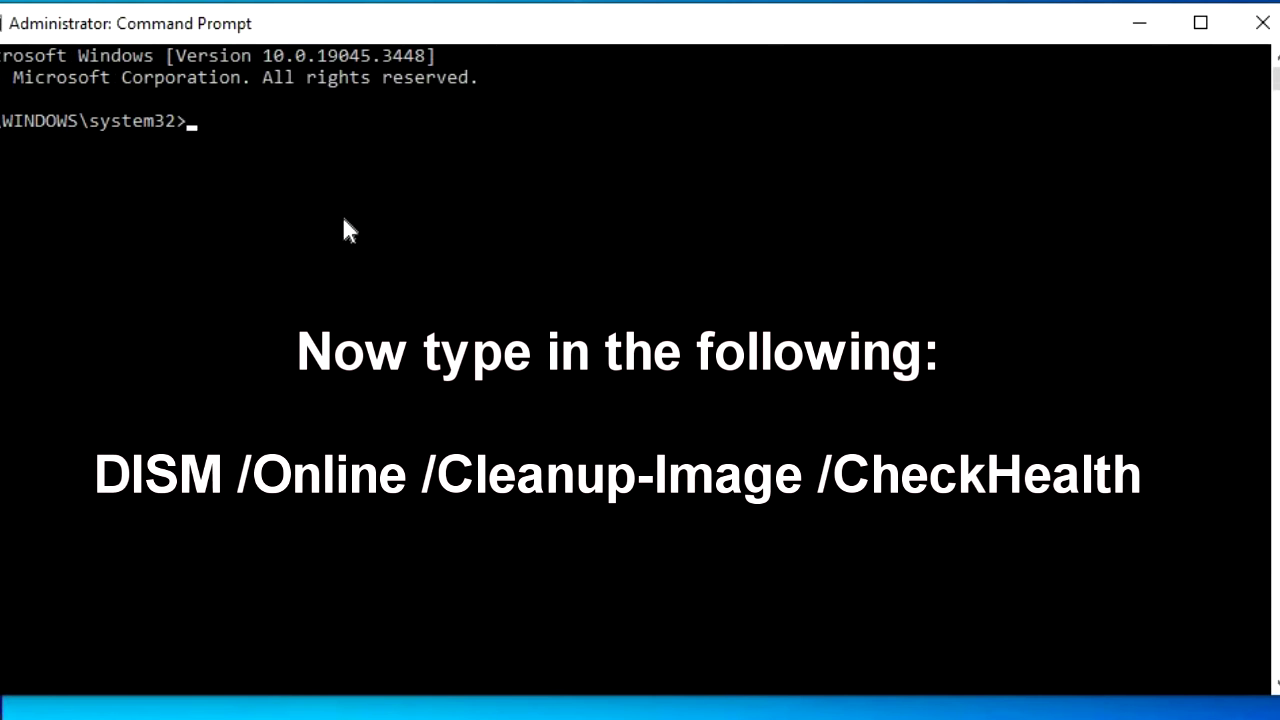
Step: Check the Windows image for corruption by running DISM /Online /Cleanup-Image /CheckHealth
{"action": "type", "text": "DIS"}
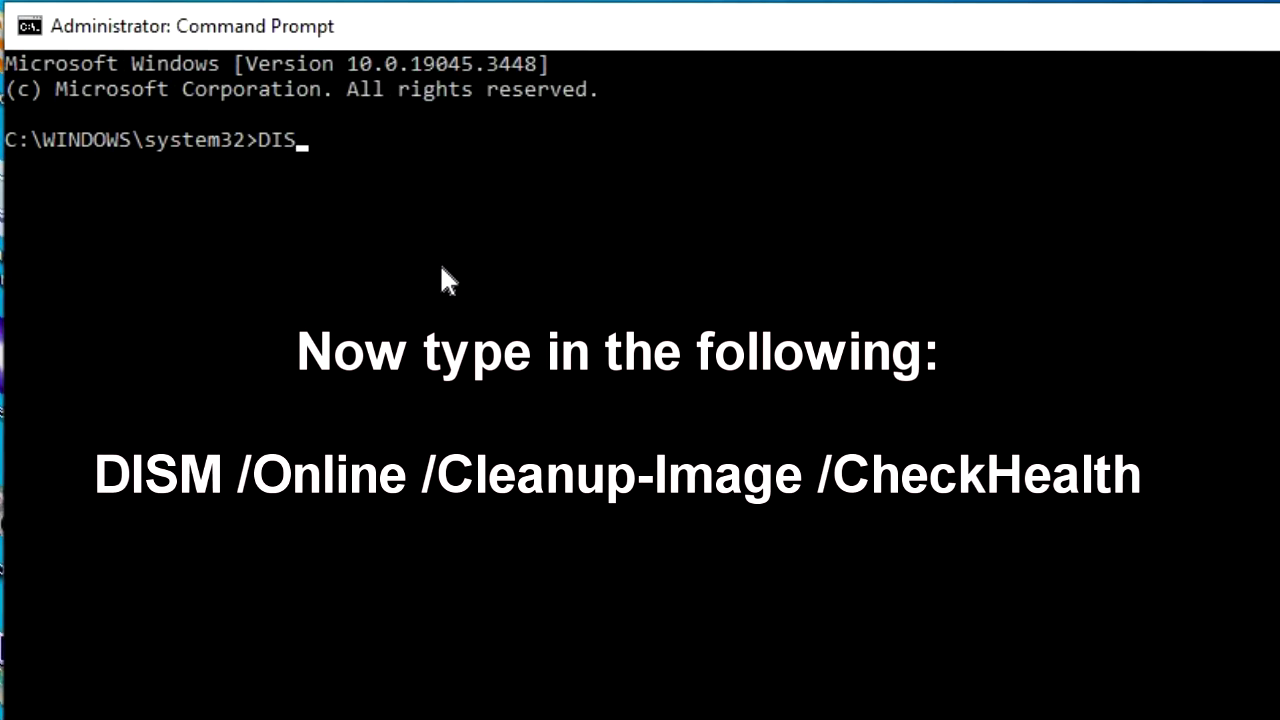
{"action": "type", "text": "M /Online"}
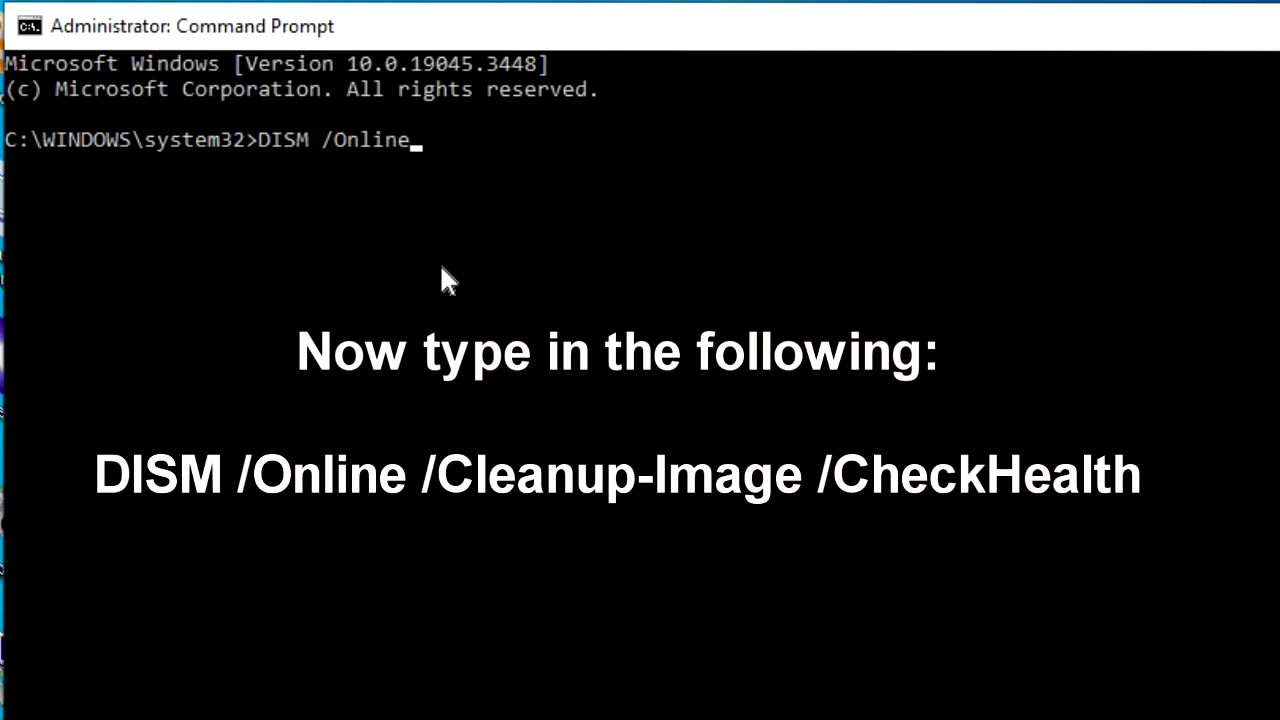
{"action": "type", "text": " /Cleanup"}
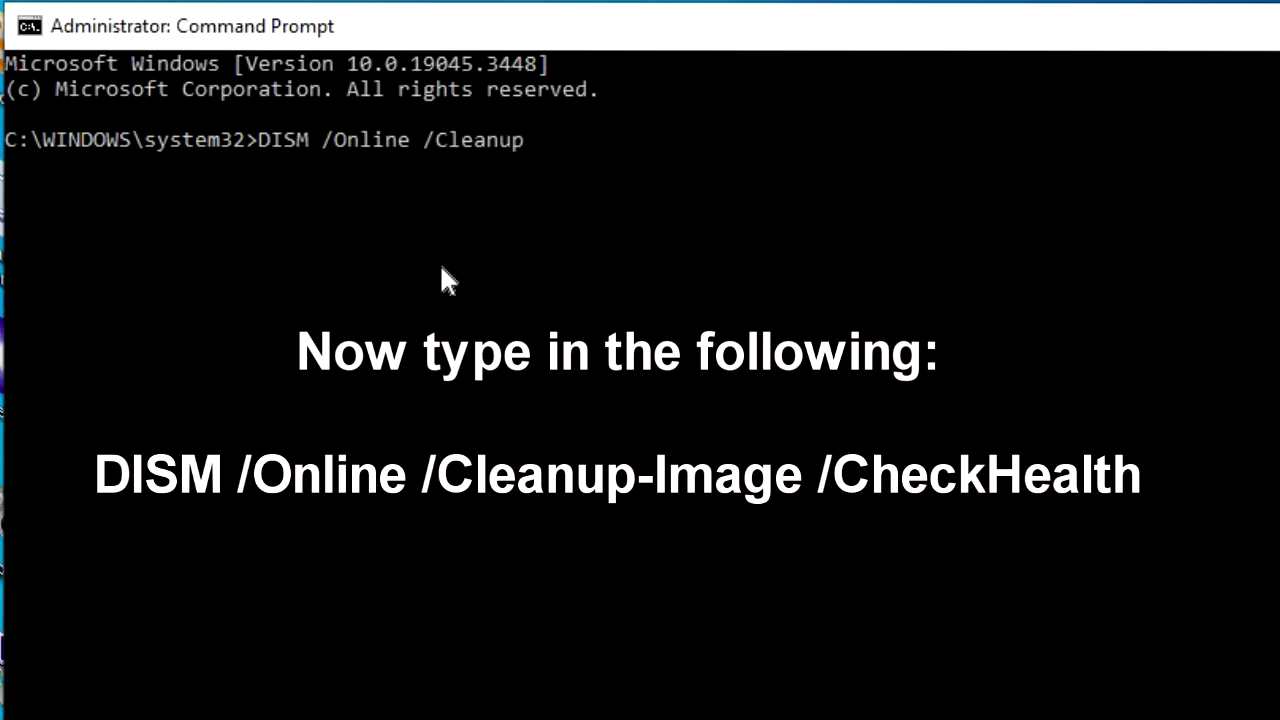
{"action": "type", "text": "-Image /"}
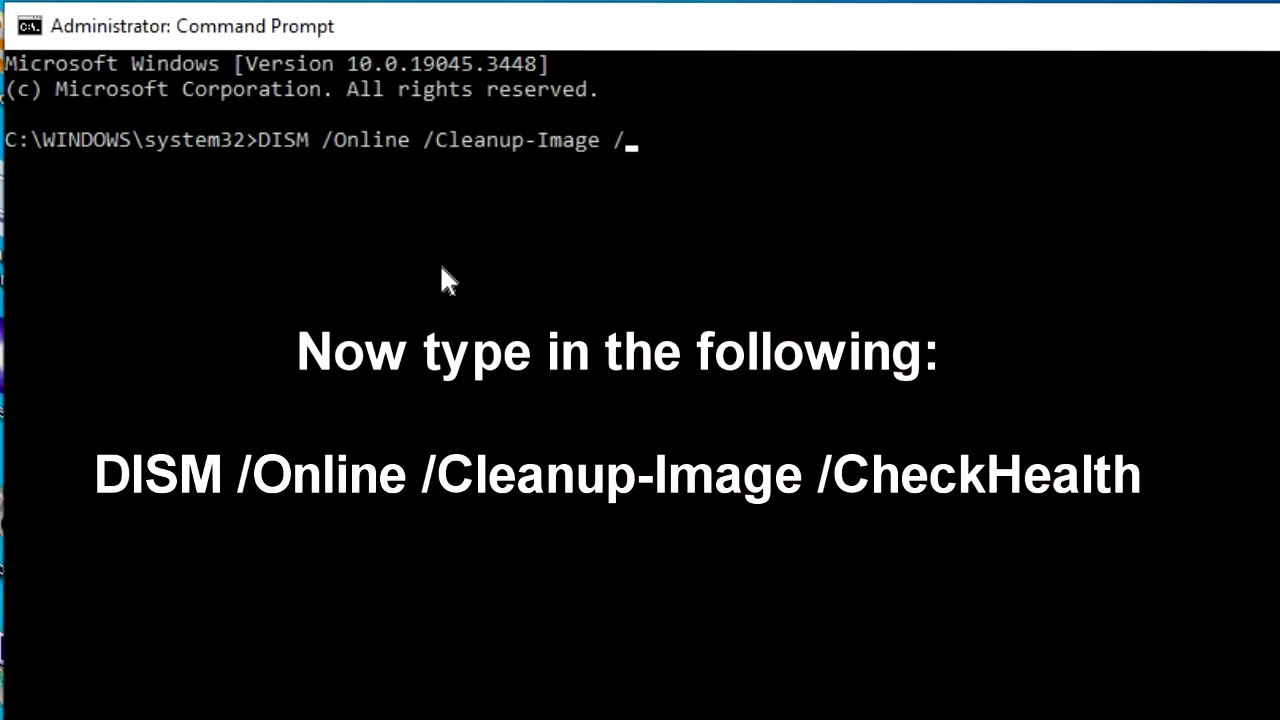
{"action": "type", "text": "CheckHealt"}
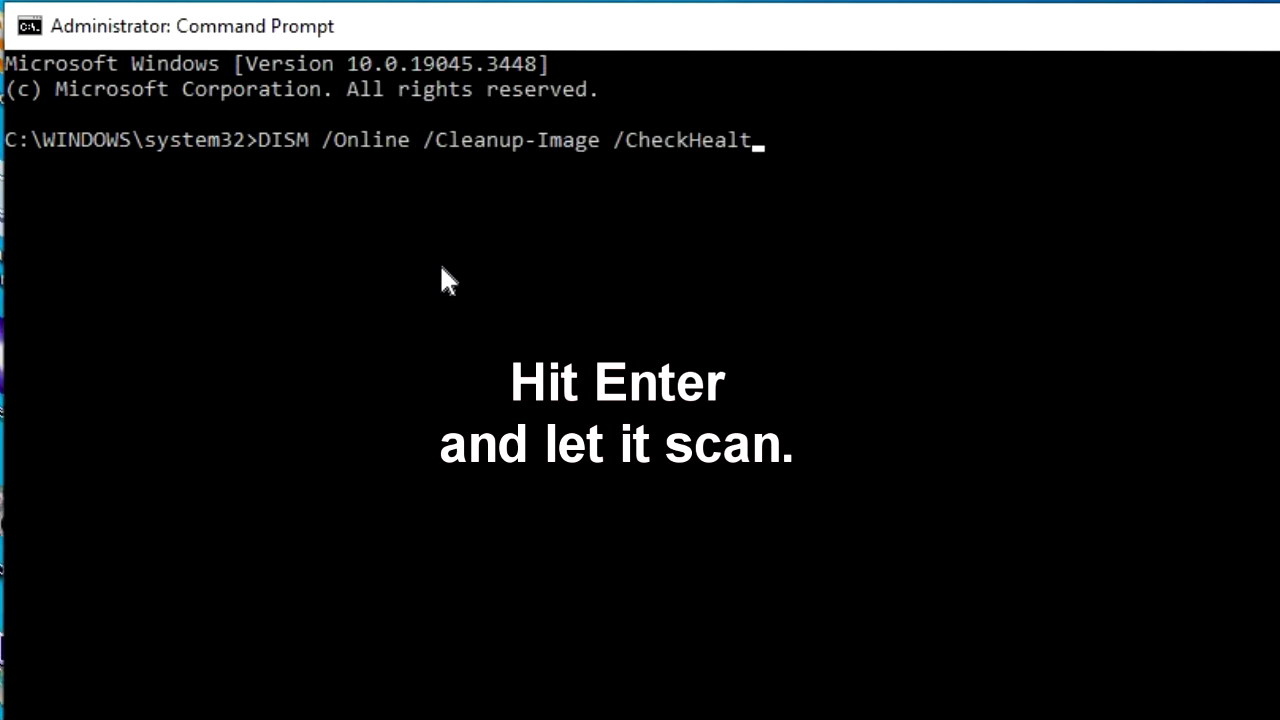
{"action": "type", "text": "h"}
{"action": "key", "text": "Return"}
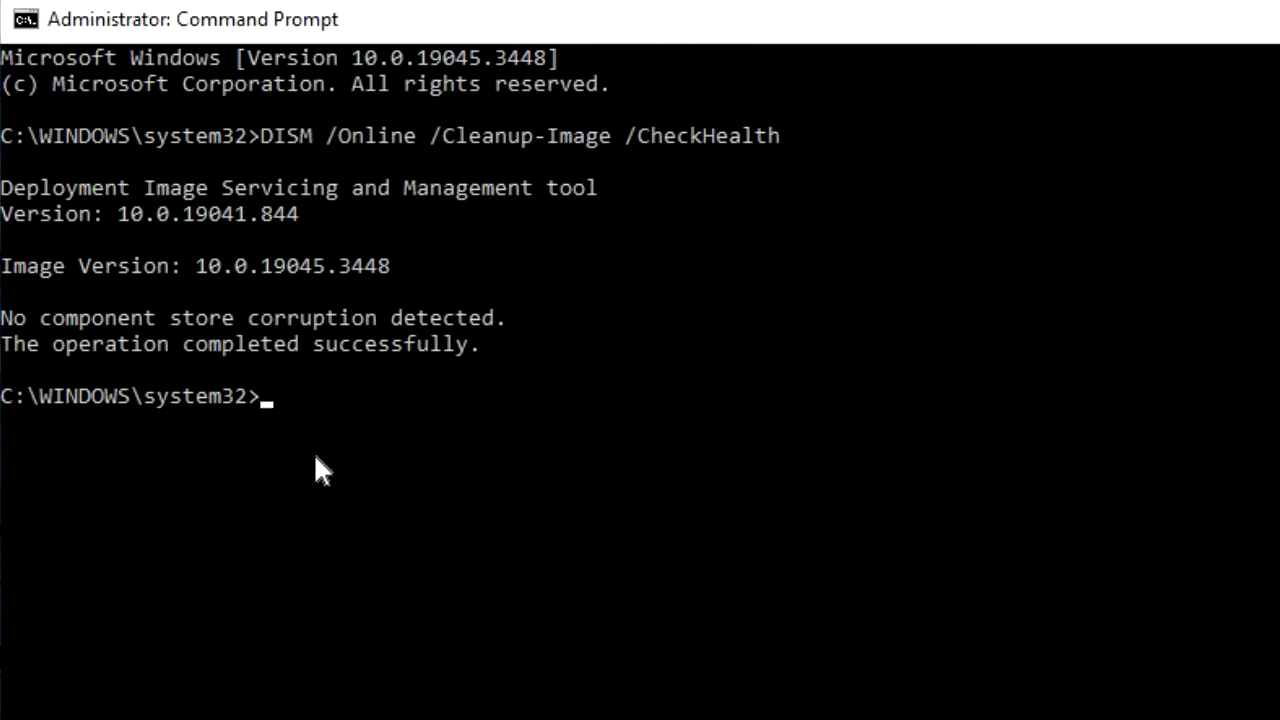
Step: Scan the Windows component store by running DISM /Online /Cleanup-Image /ScanHealth
{"action": "type", "text": "DISM"}
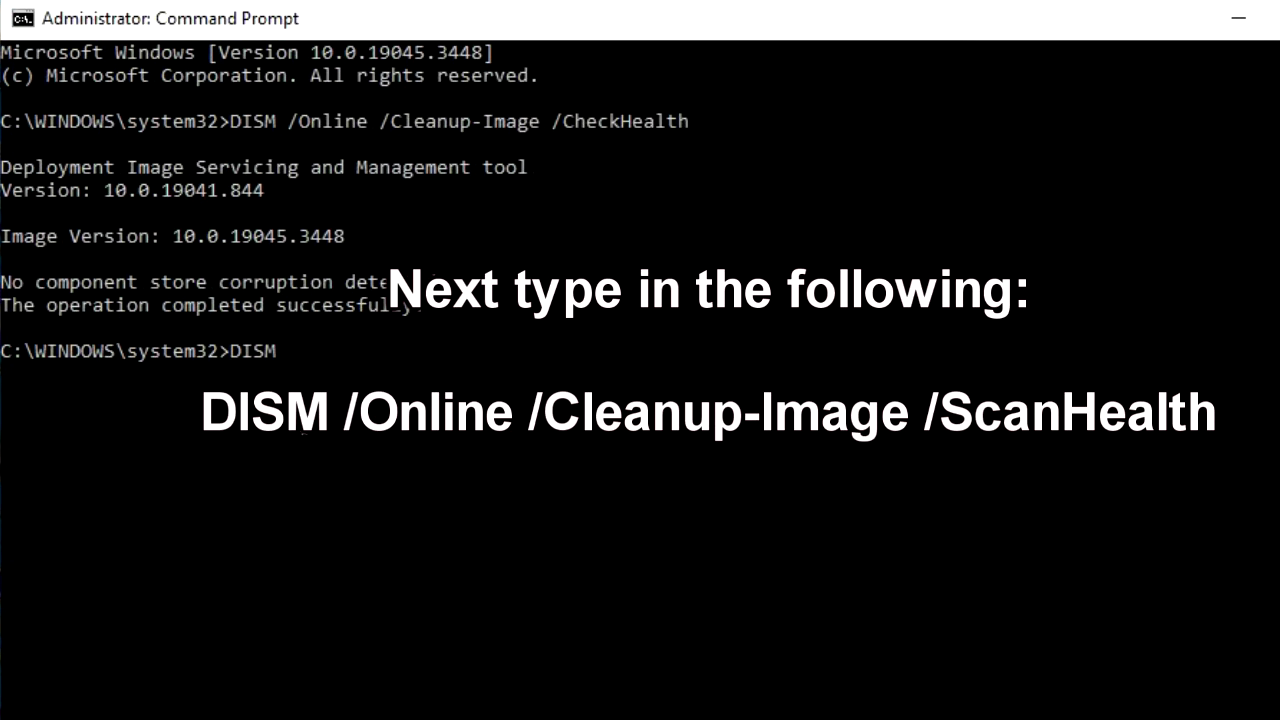
{"action": "type", "text": " /Online /Clea"}
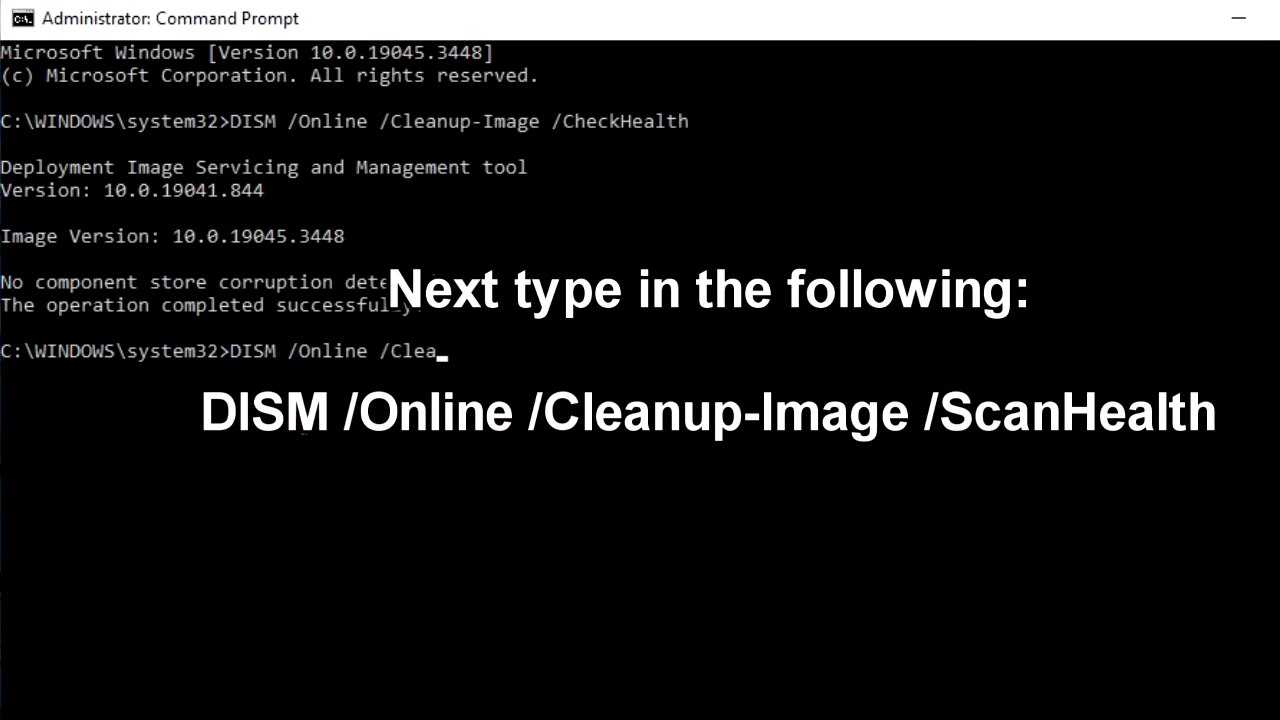
{"action": "type", "text": "nup-Image /Scan"}
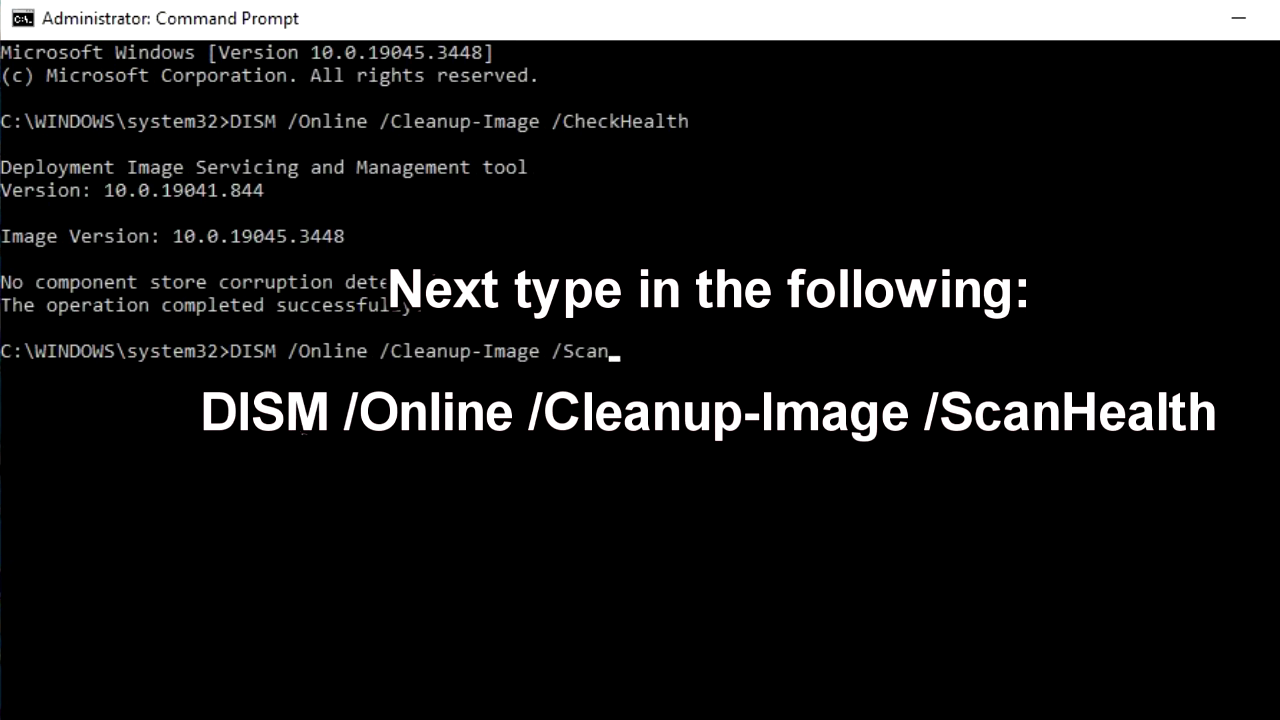
{"action": "type", "text": "Health"}
{"action": "key", "text": "Return"}
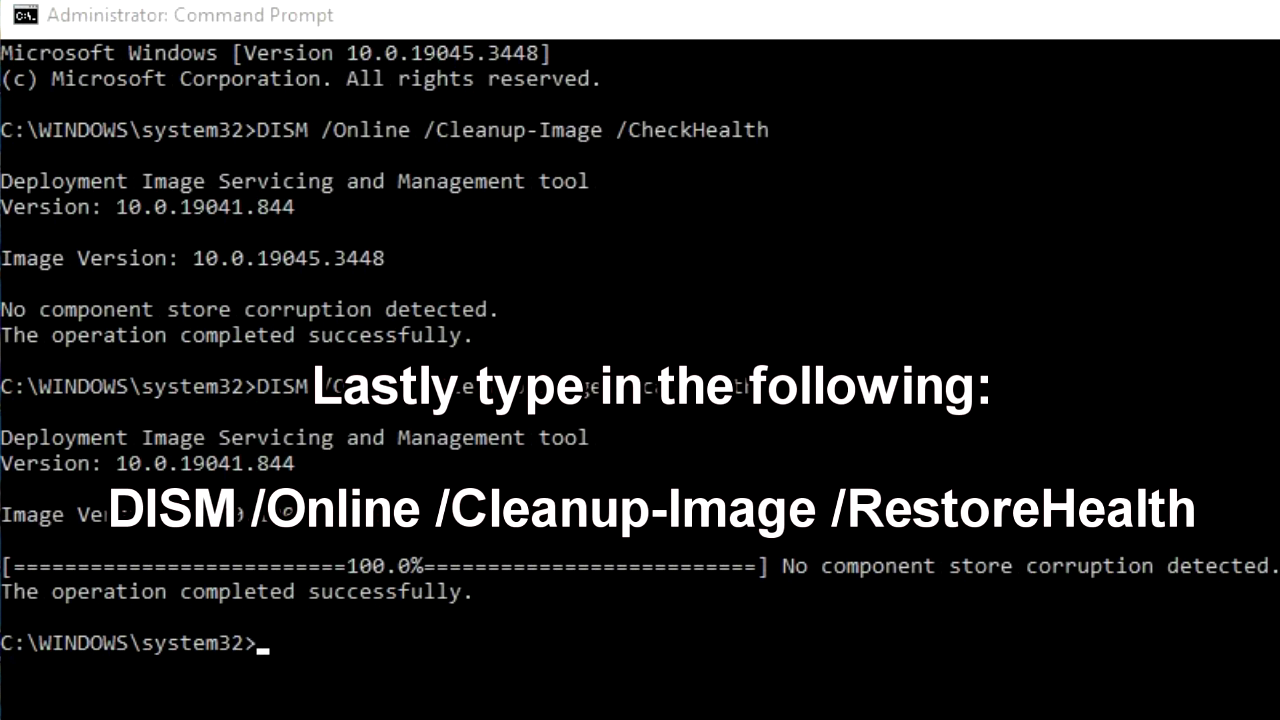
Step: Repair the Windows image by running DISM /Online /Cleanup-Image /RestoreHealth
{"action": "type", "text": "DISM"}
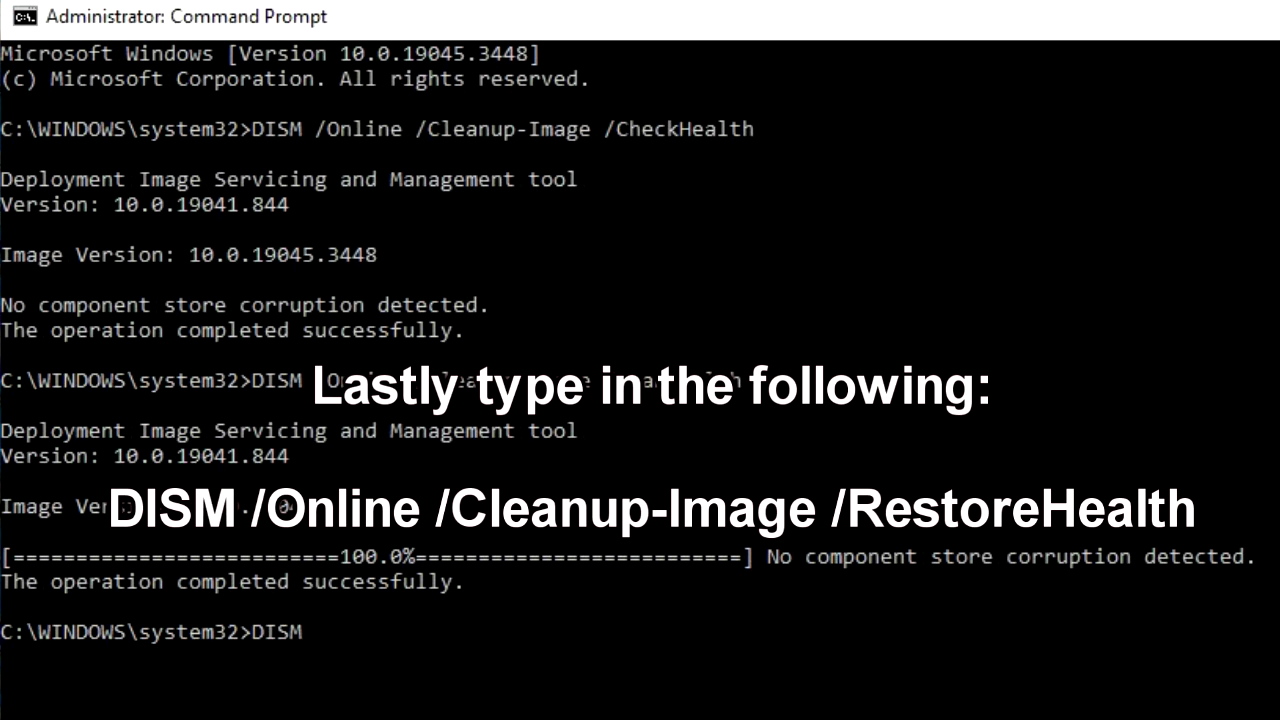
{"action": "type", "text": " /Online "}
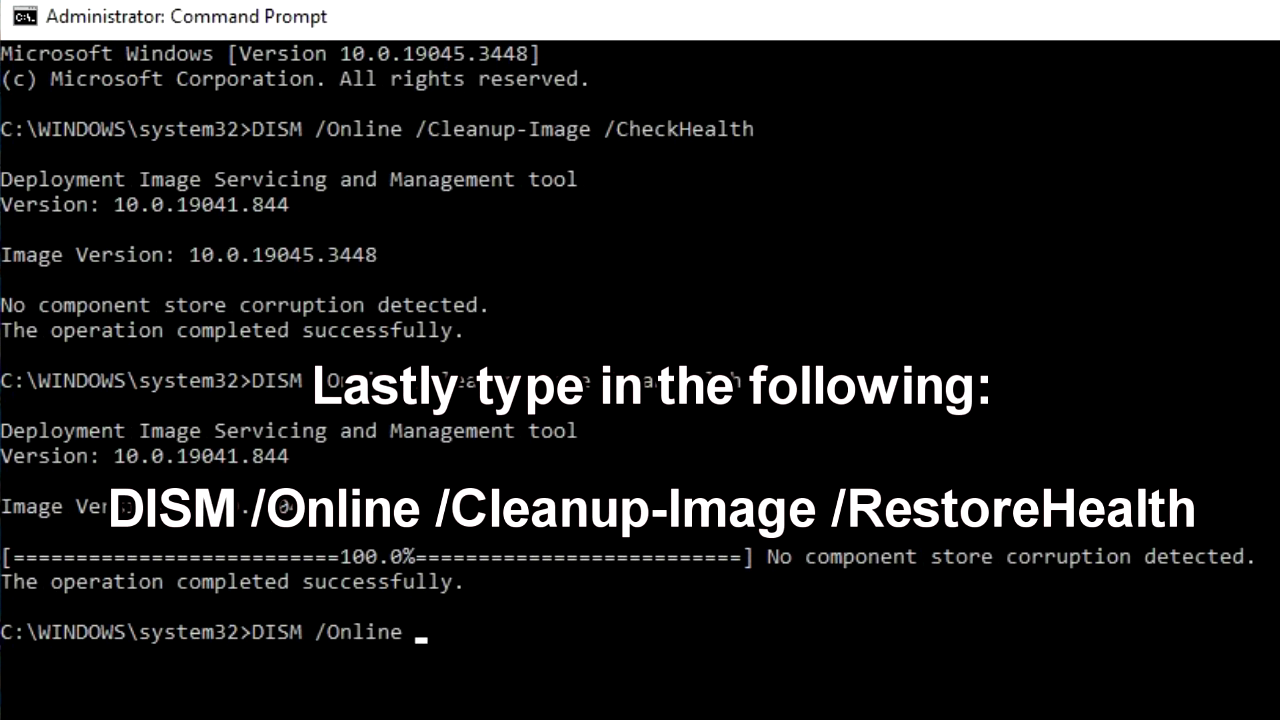
{"action": "type", "text": "/Cleanup-Imag"}
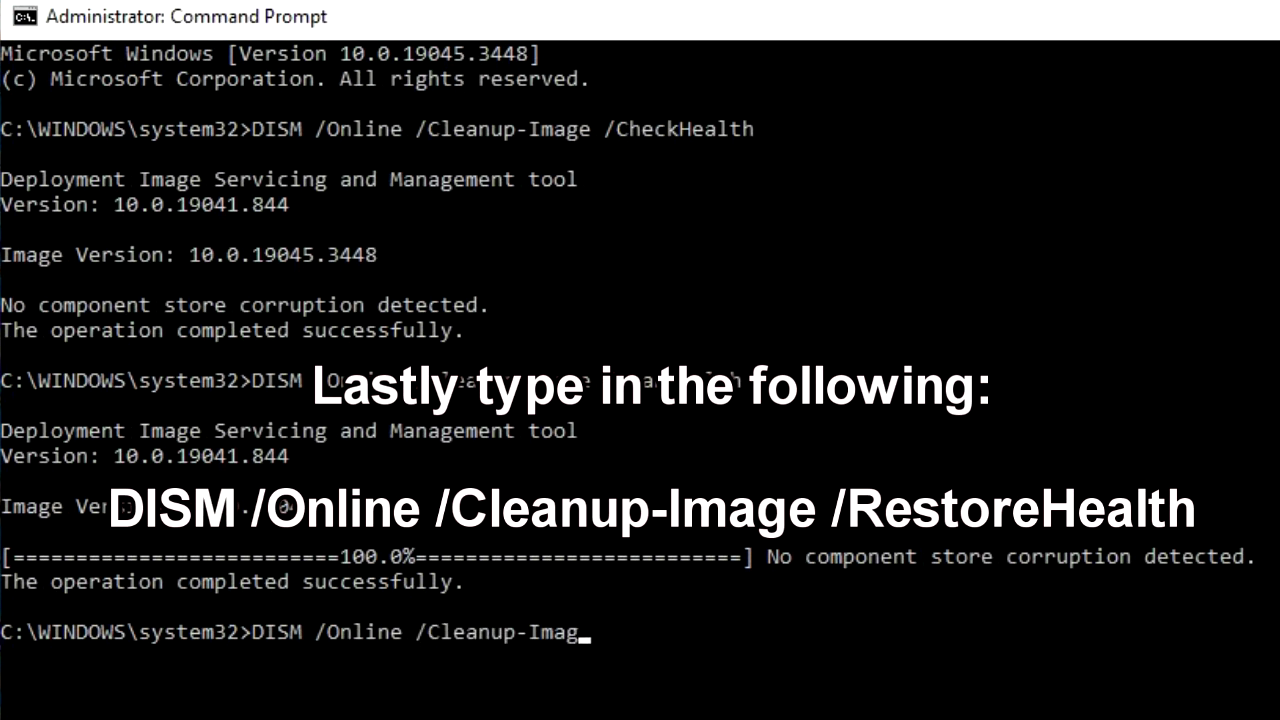
{"action": "type", "text": "e /RestoreHealth"}
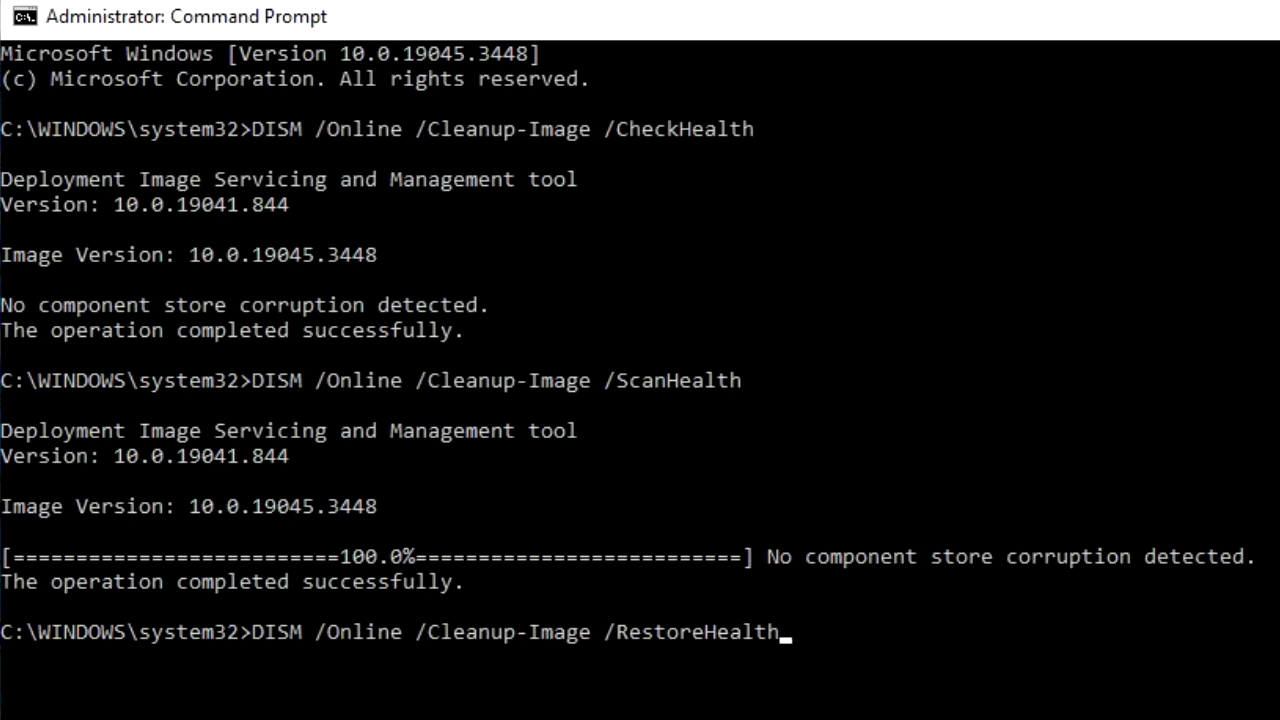
{"action": "key", "text": "Return"}
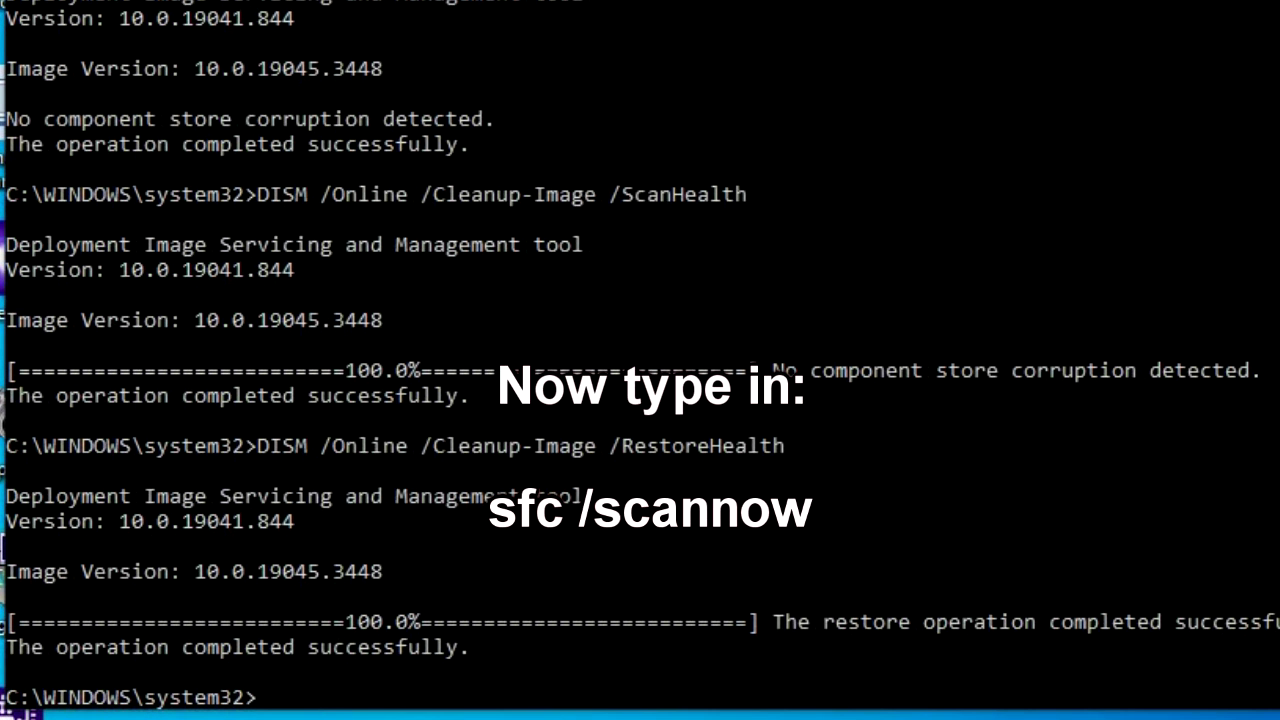
Step: Scan and repair the protected system files by running sfc /scannow
{"action": "type", "text": "sfc /scannow"}
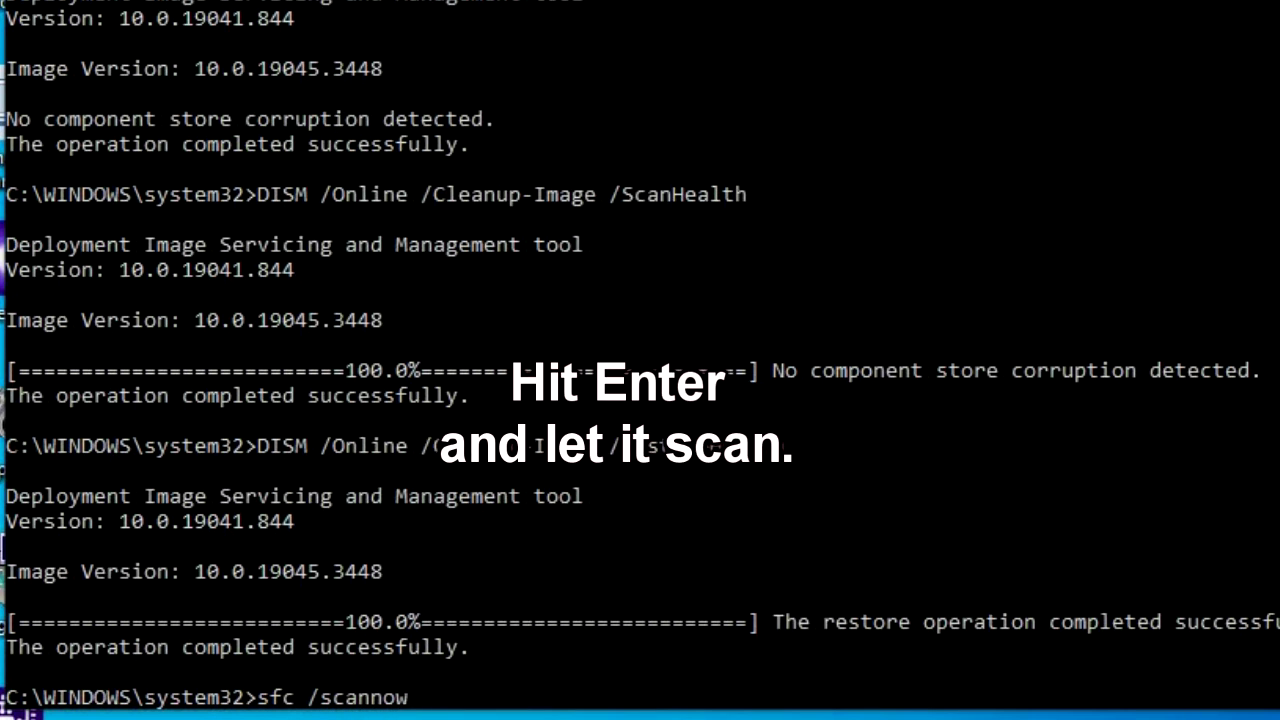
{"action": "key", "text": "Return"}
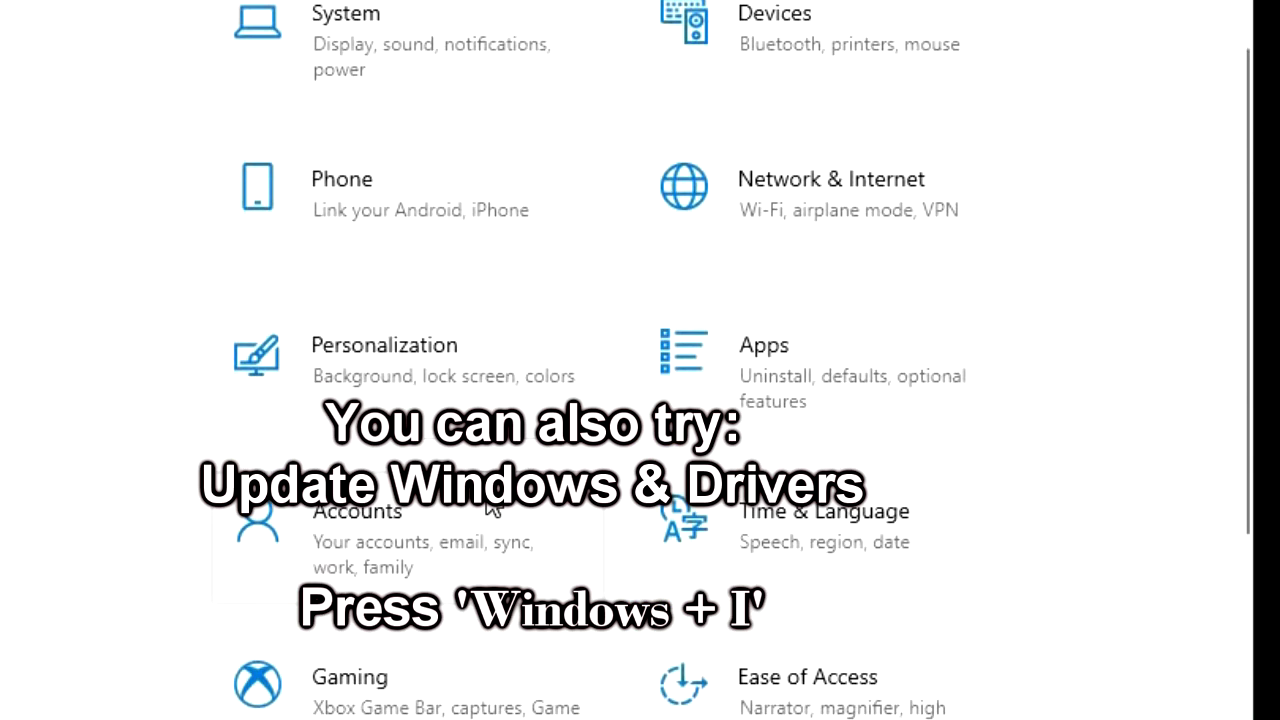
Step: Go to the Update & Security settings and check for Windows updates
{"action": "scroll", "coordinate": [491, 506], "scroll_direction": "down", "scroll_amount": 5}
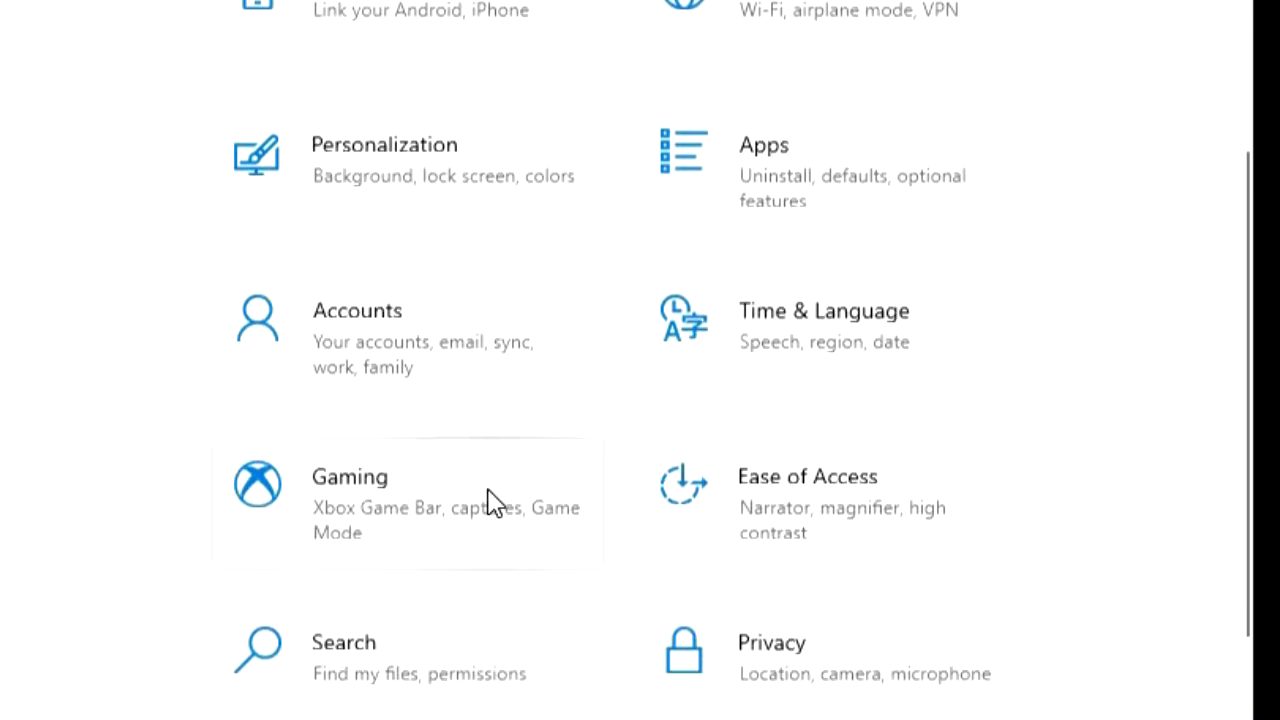
{"action": "scroll", "coordinate": [480, 515], "scroll_direction": "down", "scroll_amount": 1}
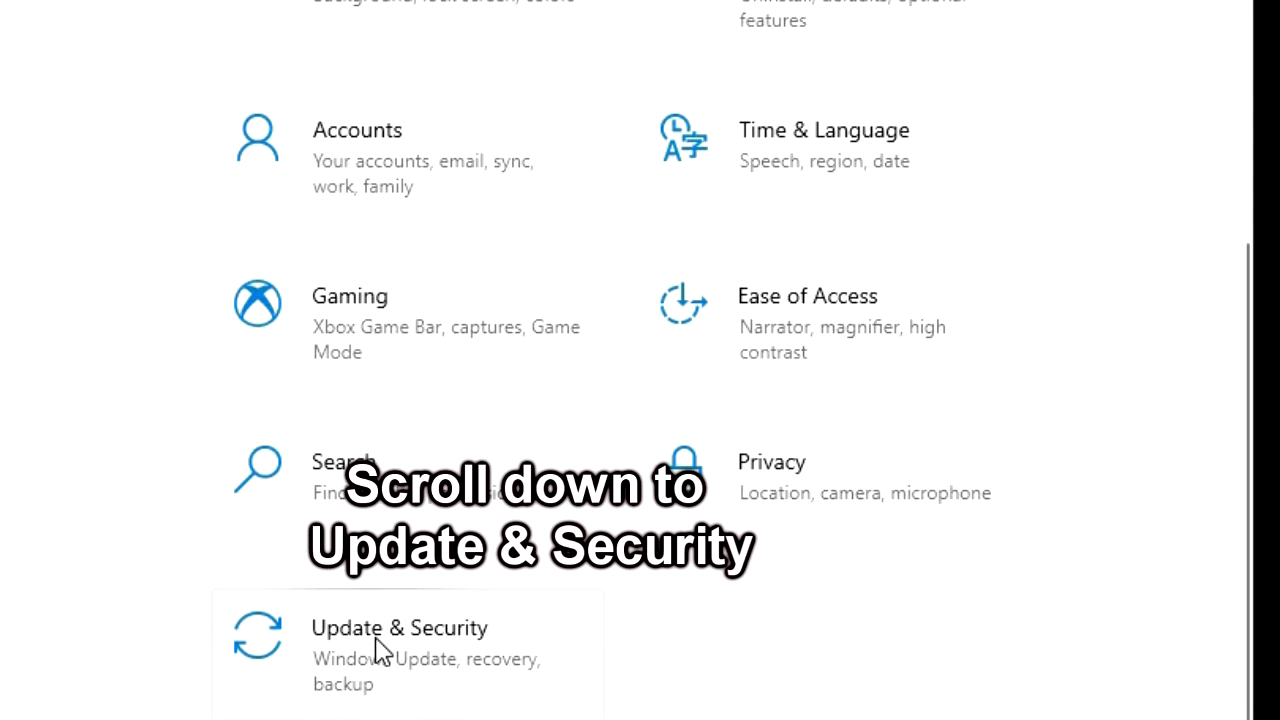
{"action": "left_click", "coordinate": [380, 650]}
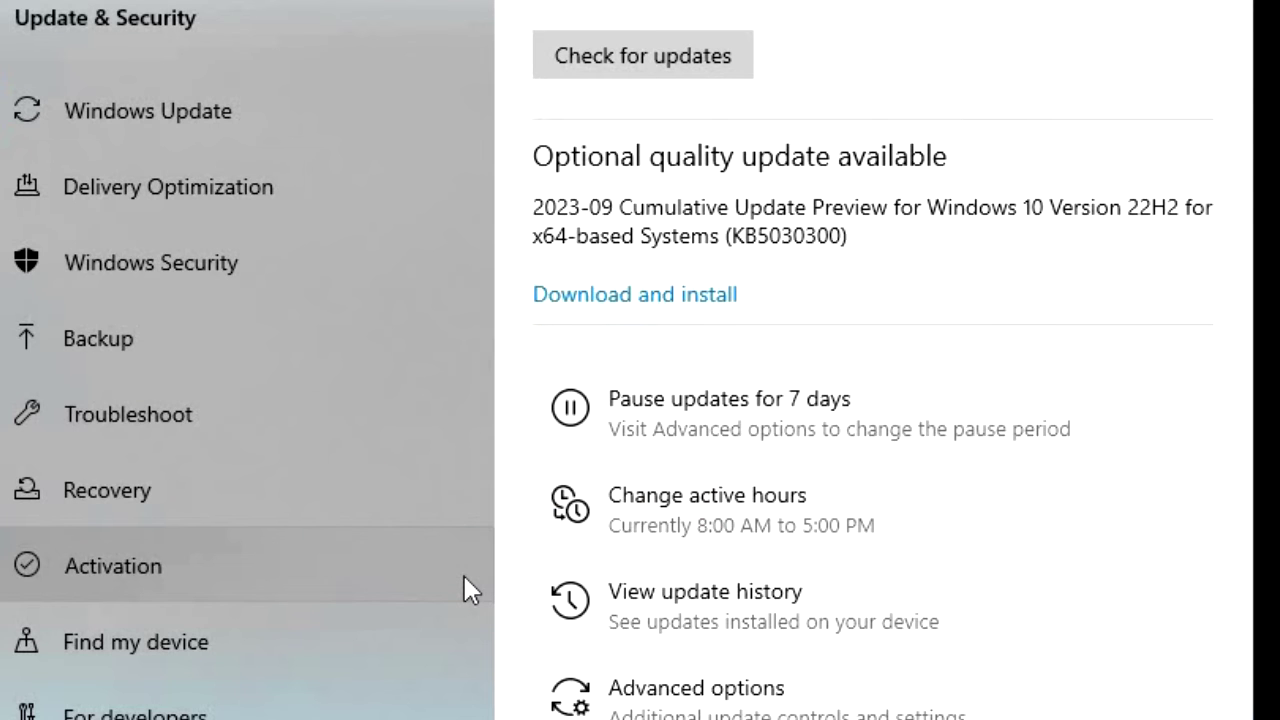
{"action": "left_click", "coordinate": [660, 70]}
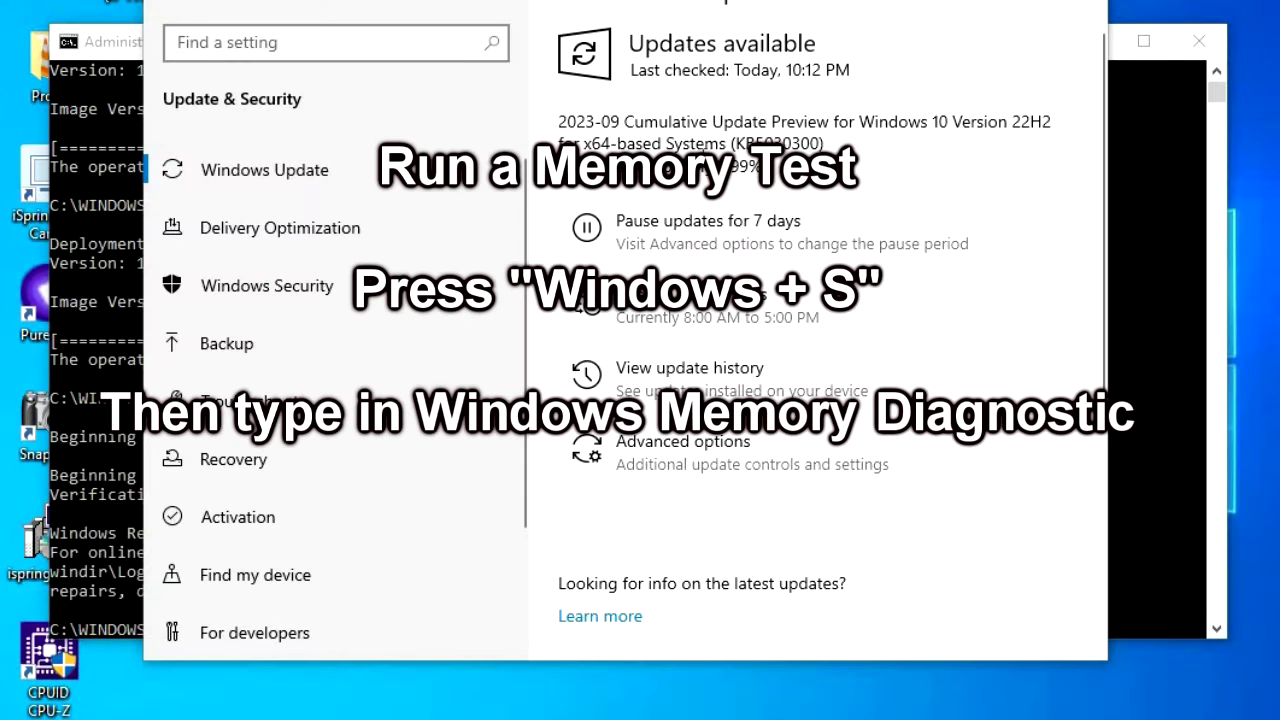
Step: Run Windows Memory Diagnostic as administrator and choose to restart now and check for memory problems
{"action": "key", "text": "super+s"}
{"action": "type", "text": "windows memor"}
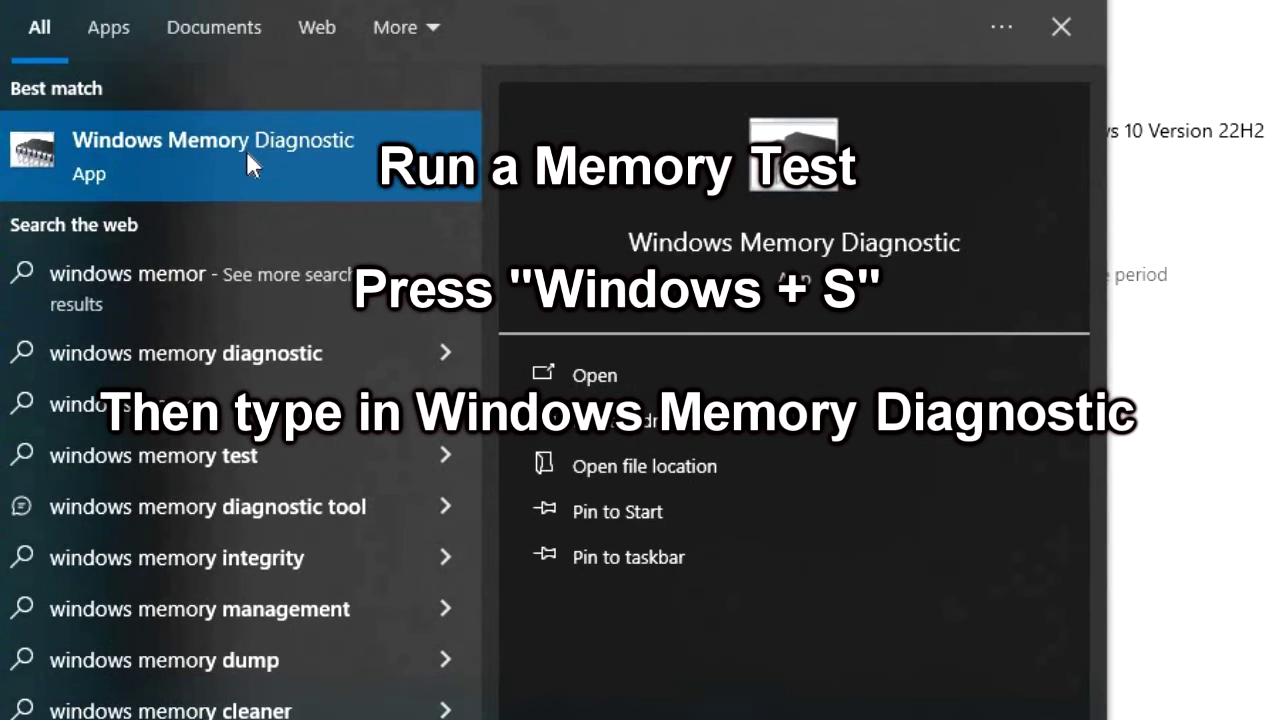
{"action": "right_click", "coordinate": [224, 34]}
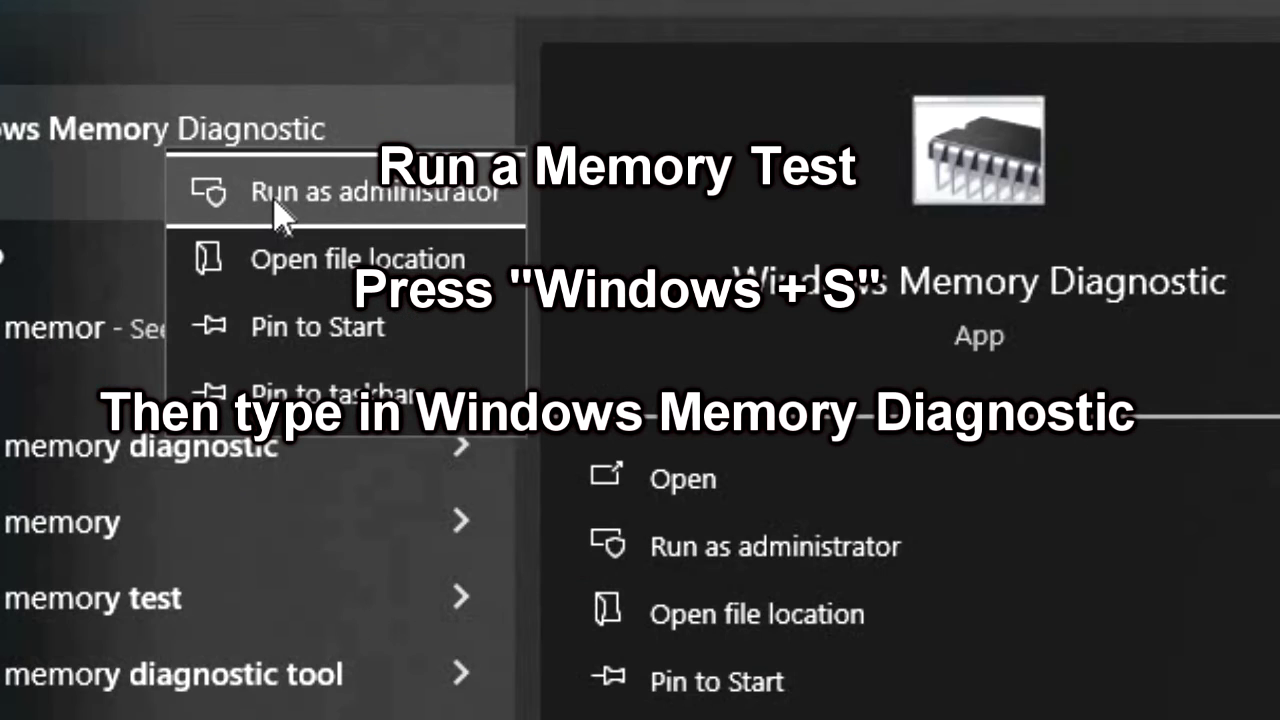
{"action": "left_click", "coordinate": [285, 184]}
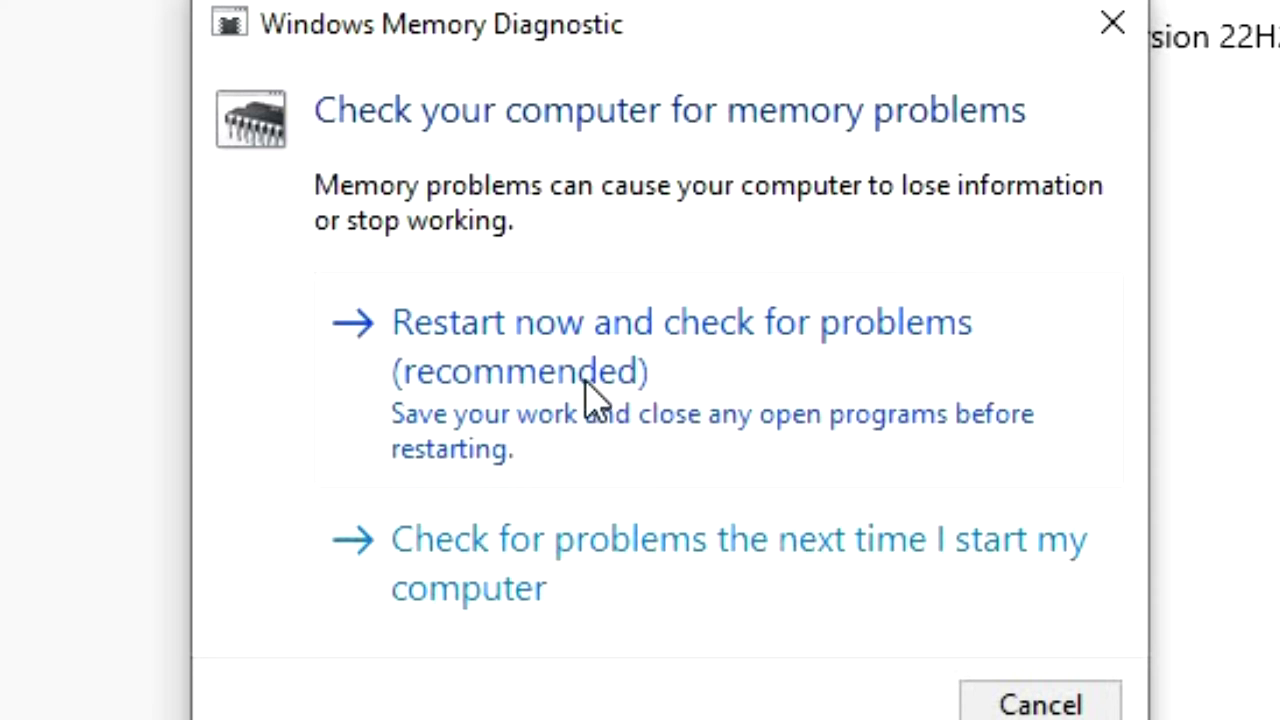
{"action": "left_click", "coordinate": [766, 291]}
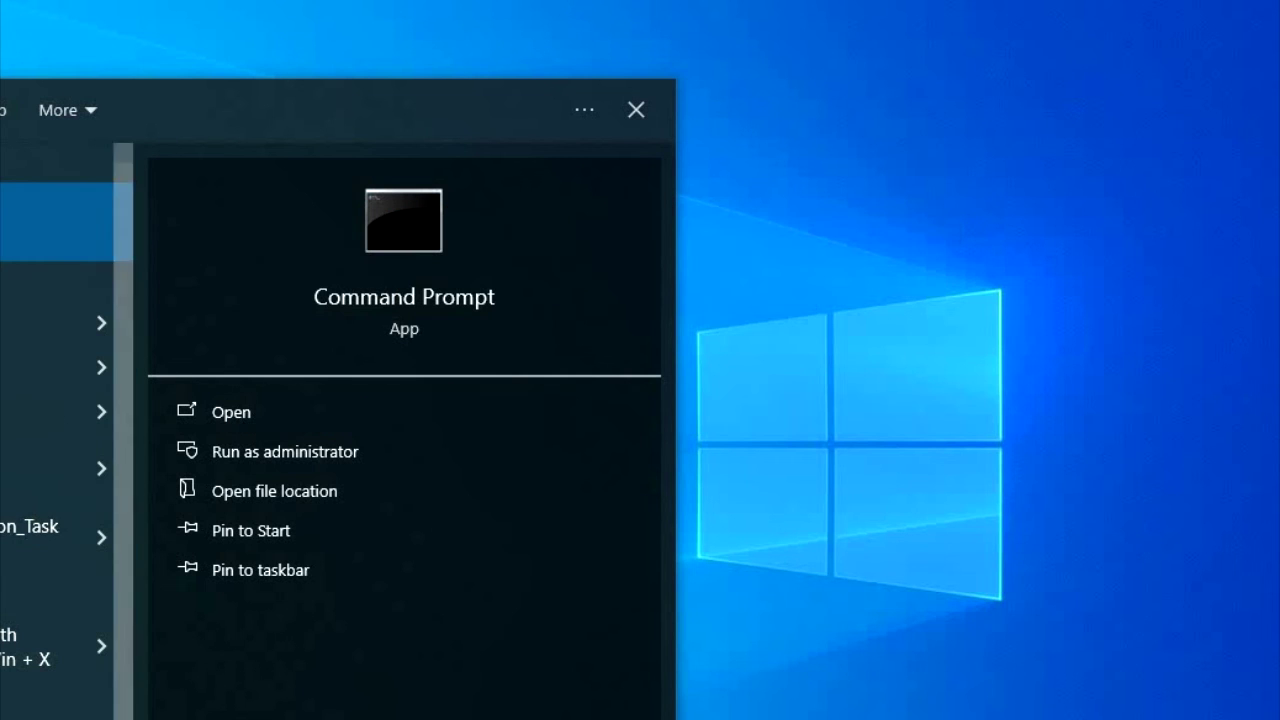
Step: Open Command Prompt as administrator and query the drive health with wmic diskdrive get status, model
{"action": "right_click", "coordinate": [10, 210]}
{"action": "left_click", "coordinate": [115, 260]}
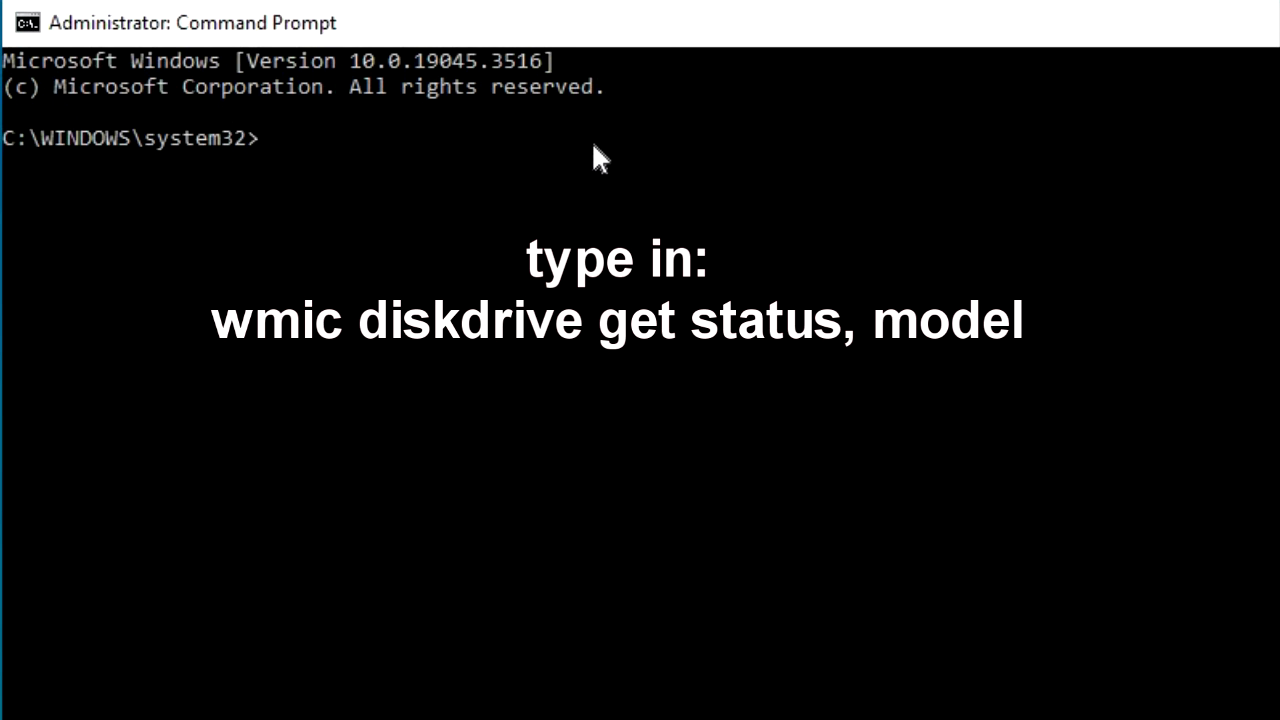
{"action": "type", "text": "wmic dis"}
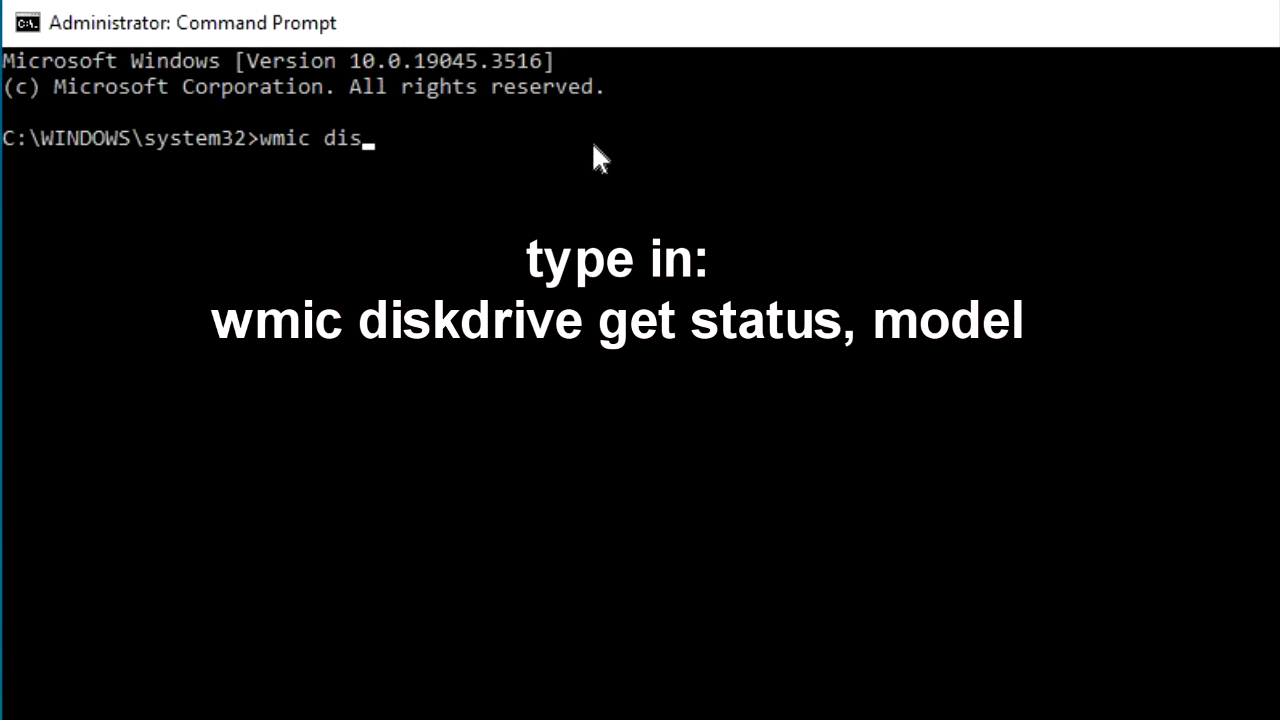
{"action": "type", "text": "kdrive get"}
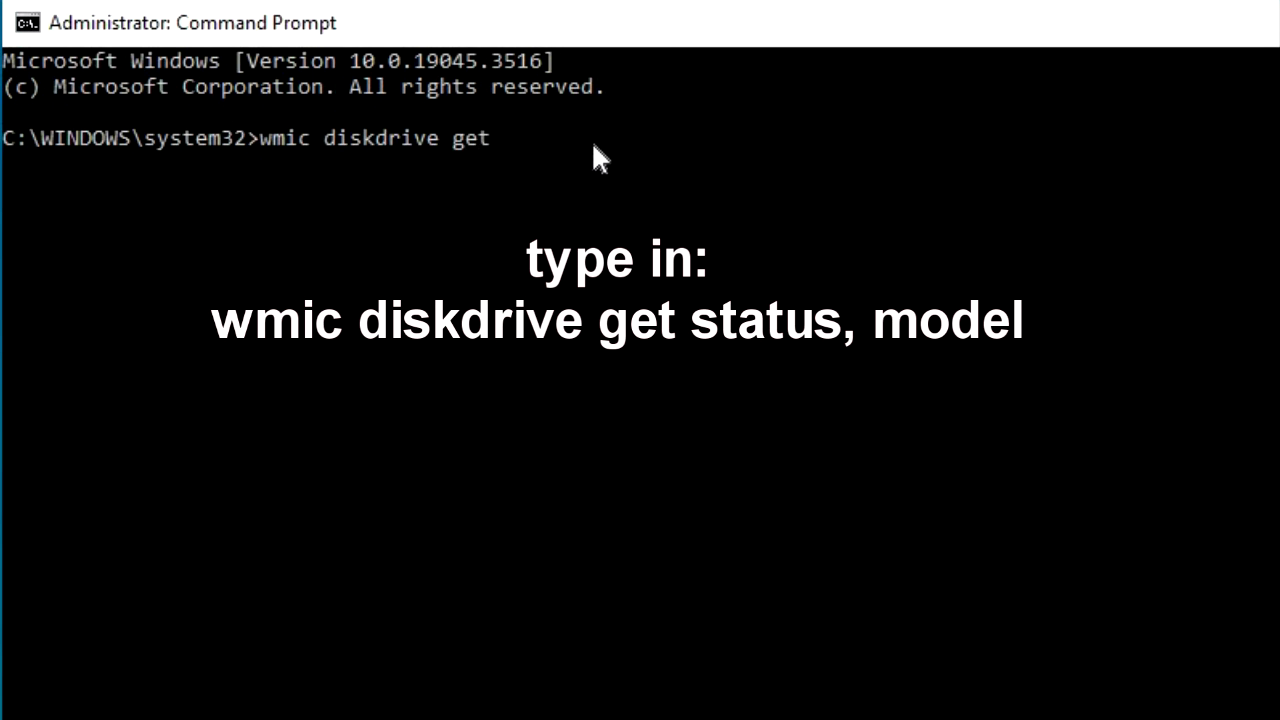
{"action": "type", "text": " status, model"}
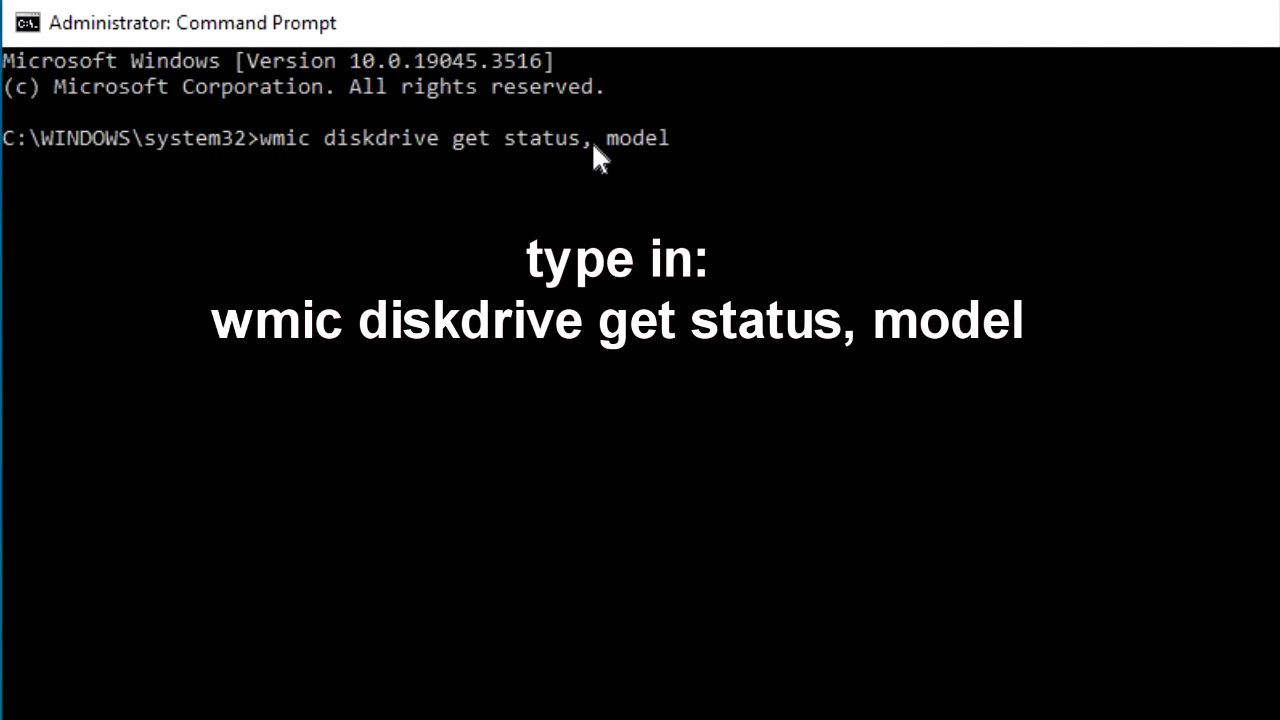
{"action": "key", "text": "Return"}
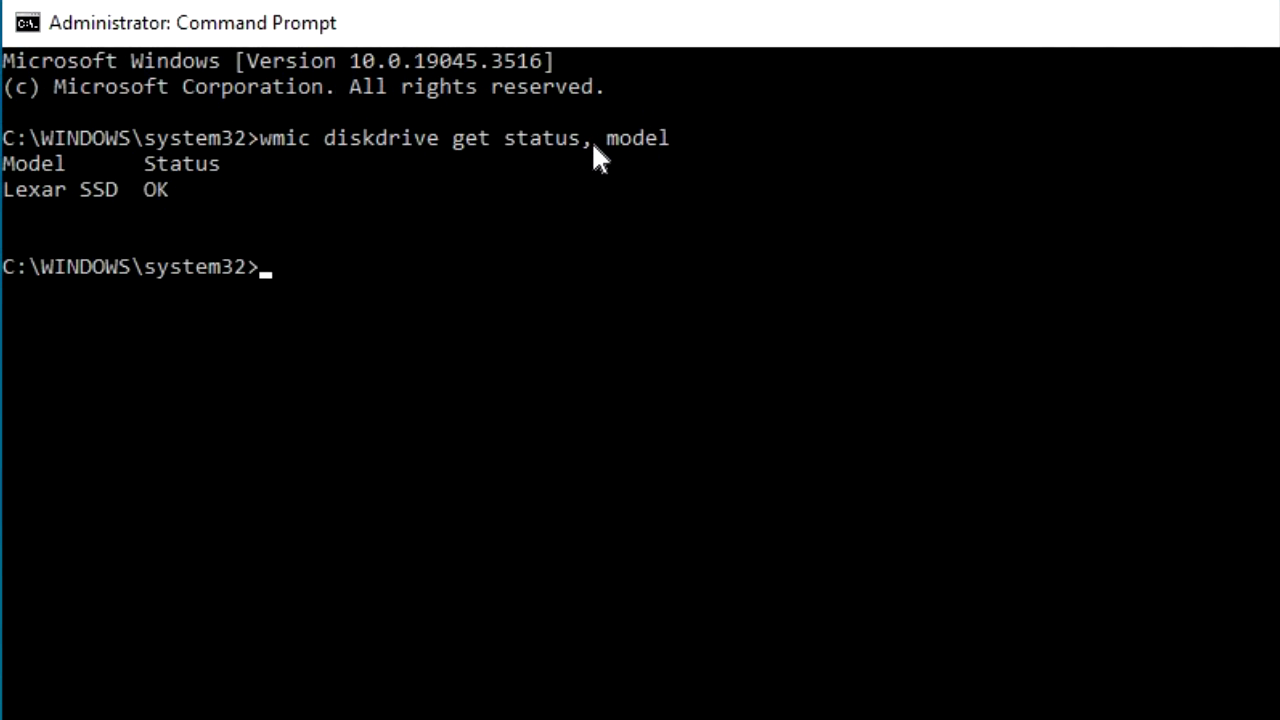